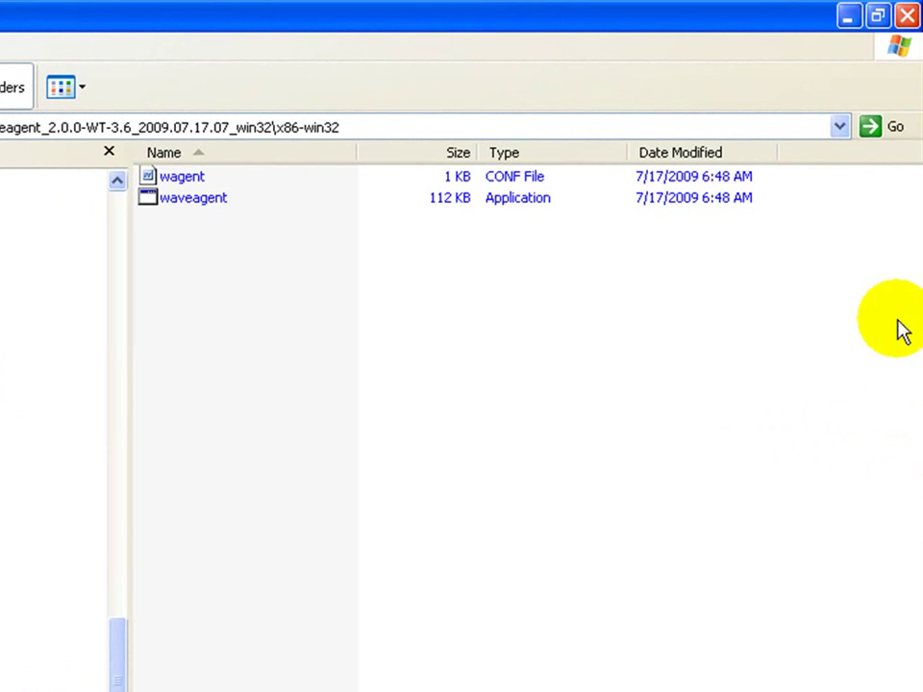
- Launch waveagent.exe from the x86-win32 folder
{"action": "double_click", "coordinate": [154, 199]}
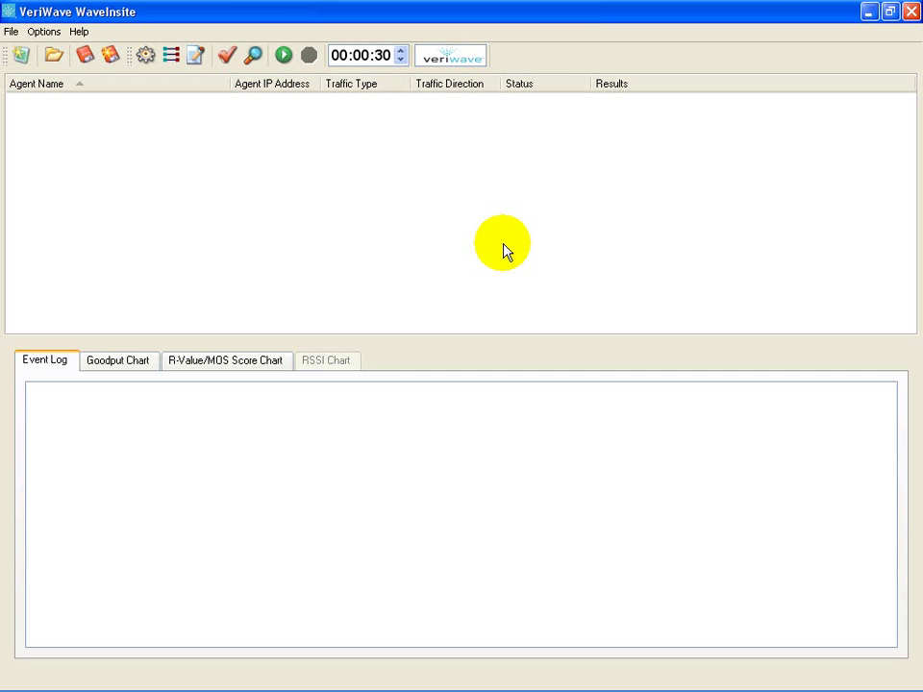
- Connect to chassis 10.120.1.60 and apply its port 10.120.1.60_card1_port1
{"action": "left_click", "coordinate": [145, 58]}
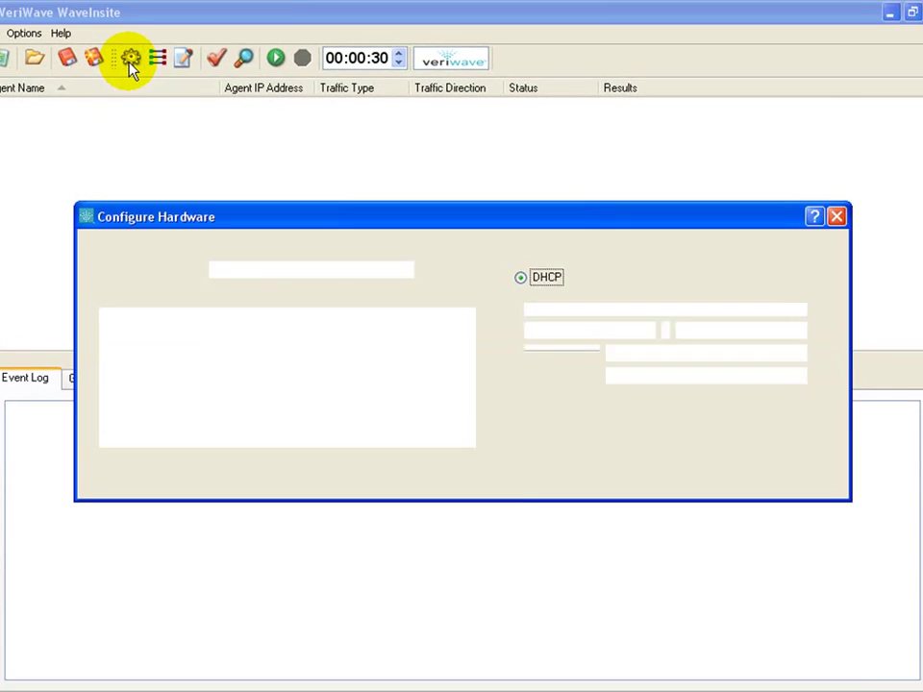
{"action": "double_click", "coordinate": [284, 270]}
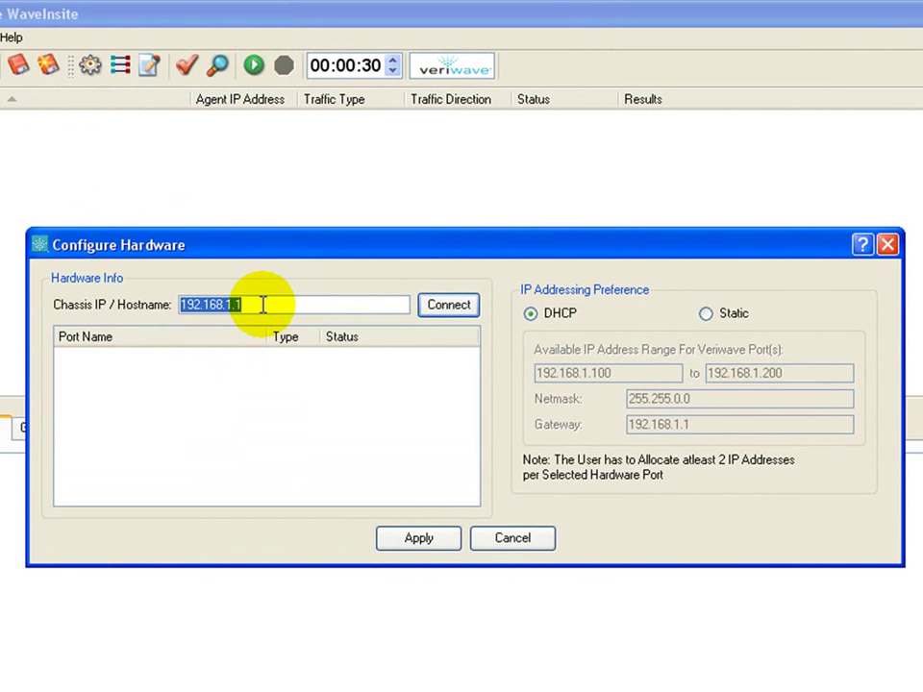
{"action": "type", "text": "10.120.1.60"}
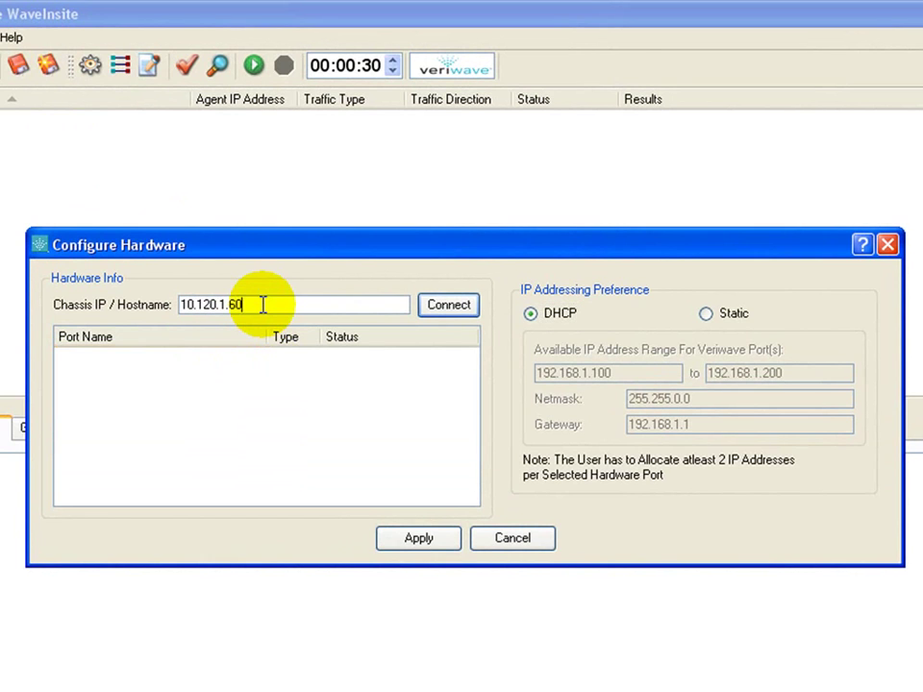
{"action": "left_click", "coordinate": [440, 315]}
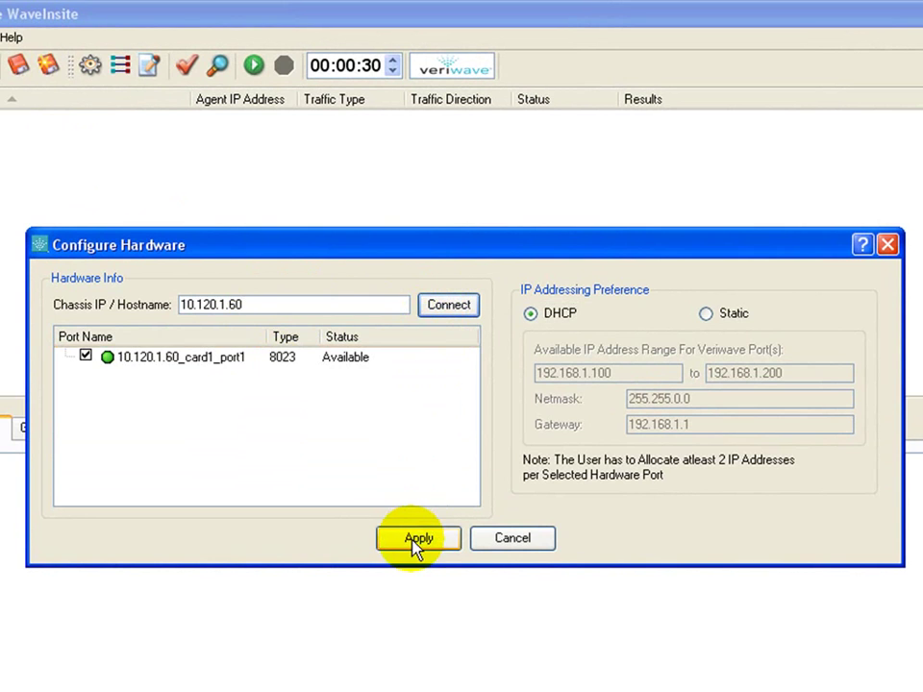
{"action": "left_click", "coordinate": [416, 540]}
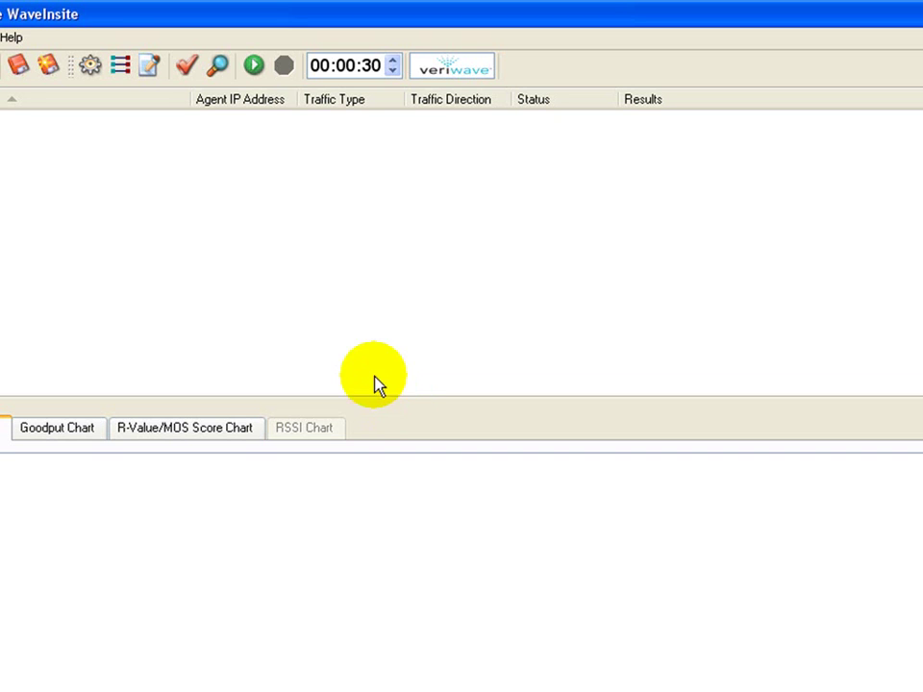
- Create flow Agent_1 with IP 192.168.1.201 and intended load 200000 Kbps
{"action": "left_click", "coordinate": [121, 67]}
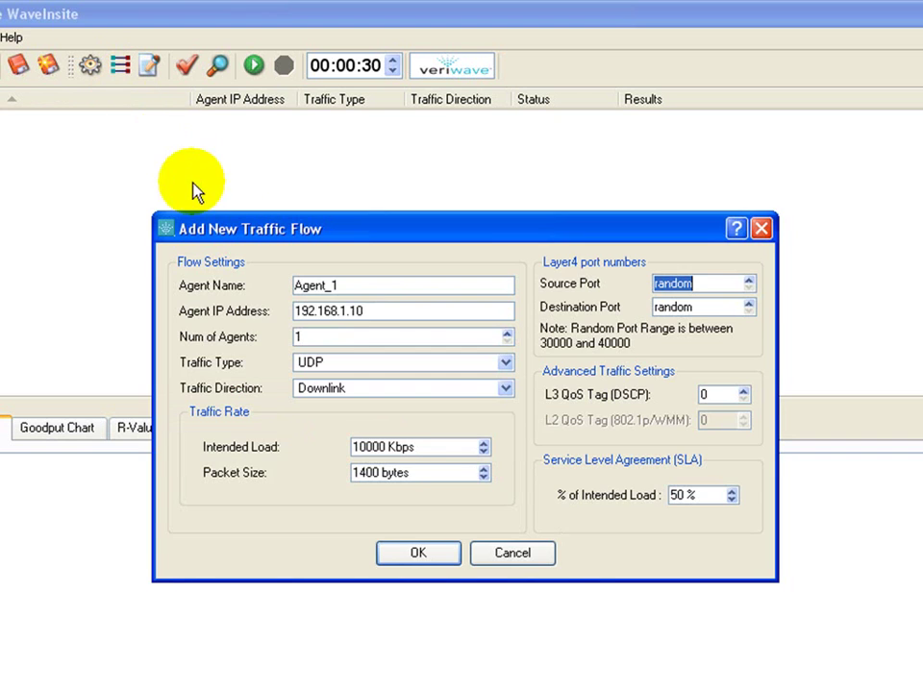
{"action": "left_click", "coordinate": [377, 311]}
{"action": "key", "text": "BackSpace"}
{"action": "key", "text": "BackSpace"}
{"action": "type", "text": "201"}
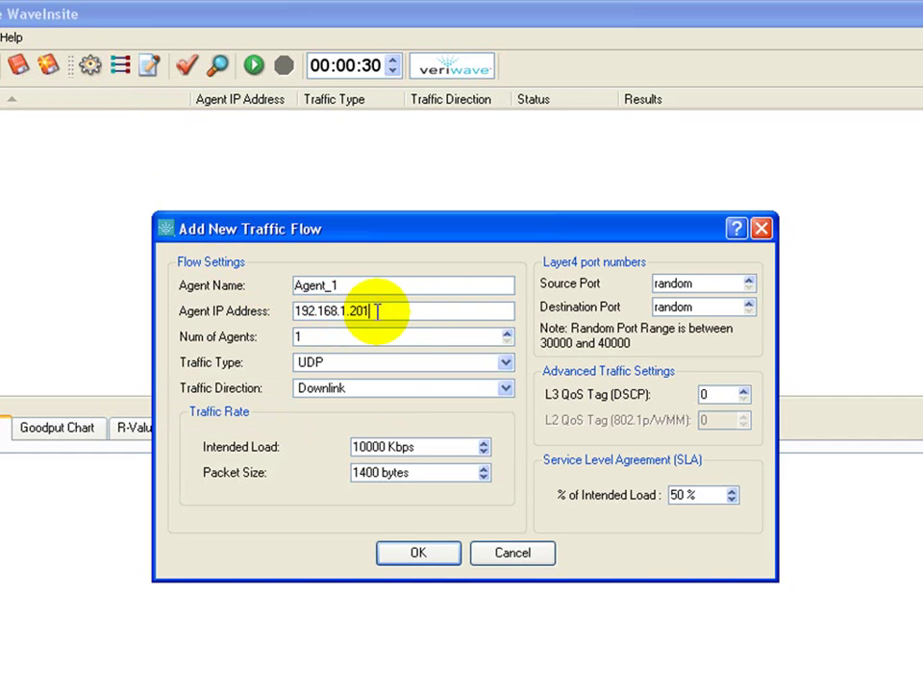
{"action": "left_click", "coordinate": [355, 441]}
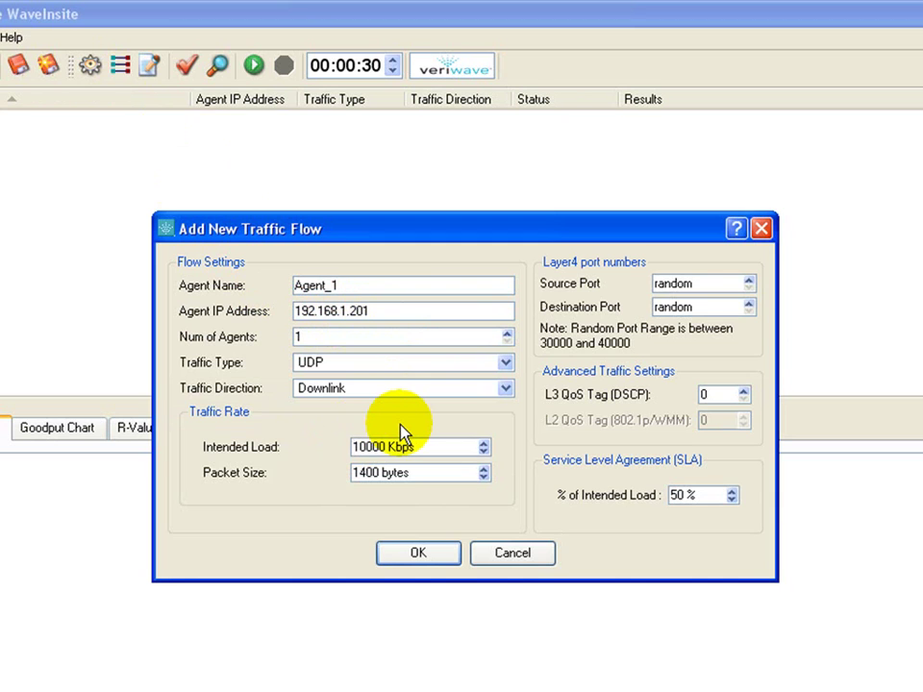
{"action": "key", "text": "Delete"}
{"action": "type", "text": "20"}
{"action": "left_click", "coordinate": [416, 558]}
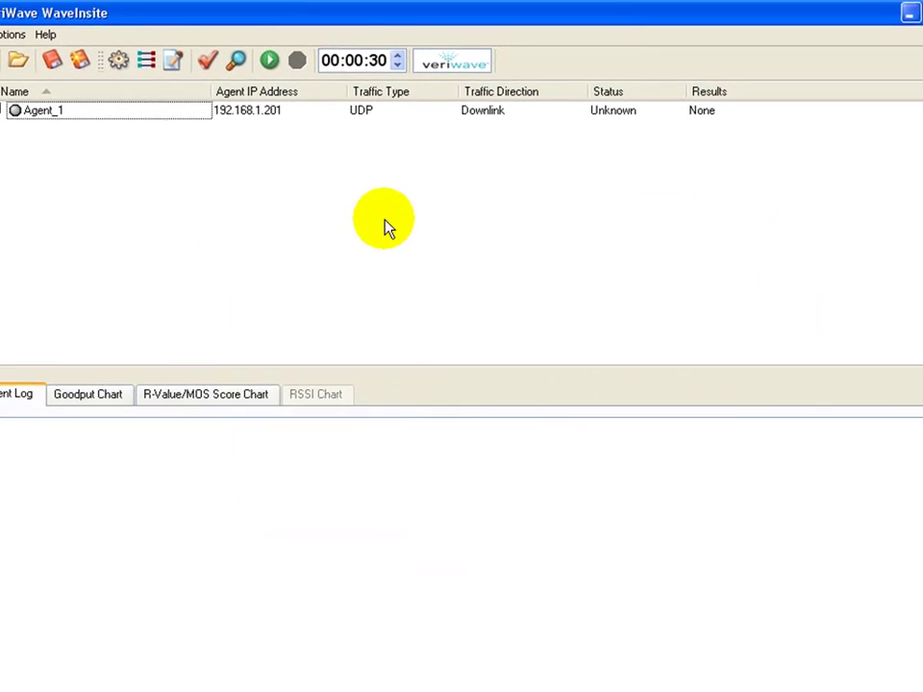
- Set the test duration to 00:00:15 and start a test with Agent_1 checked
{"action": "left_click", "coordinate": [367, 68]}
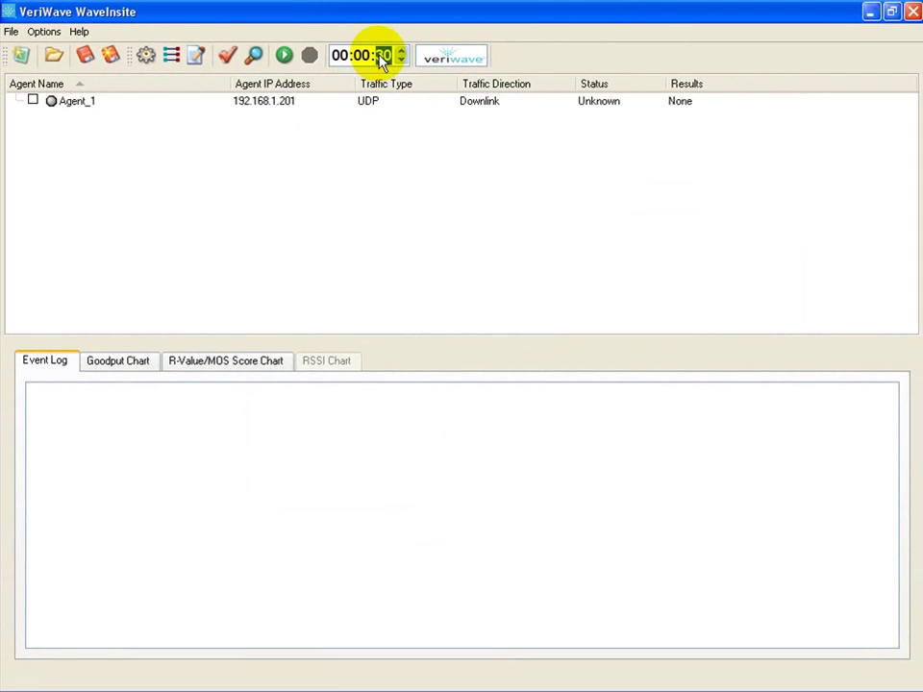
{"action": "type", "text": "15"}
{"action": "left_click", "coordinate": [33, 103]}
{"action": "left_click", "coordinate": [33, 103]}
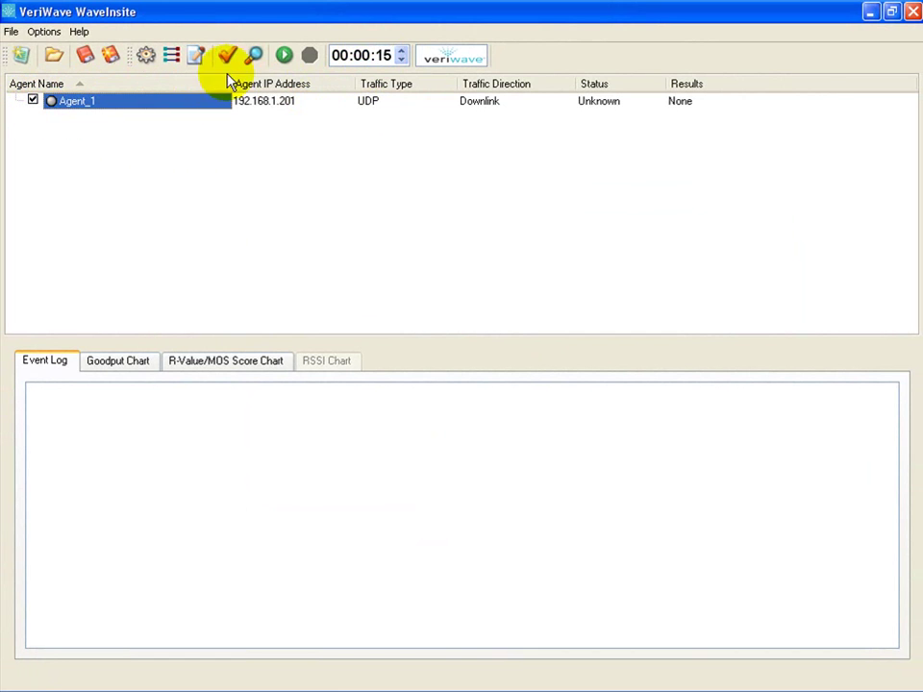
{"action": "left_click", "coordinate": [284, 55]}
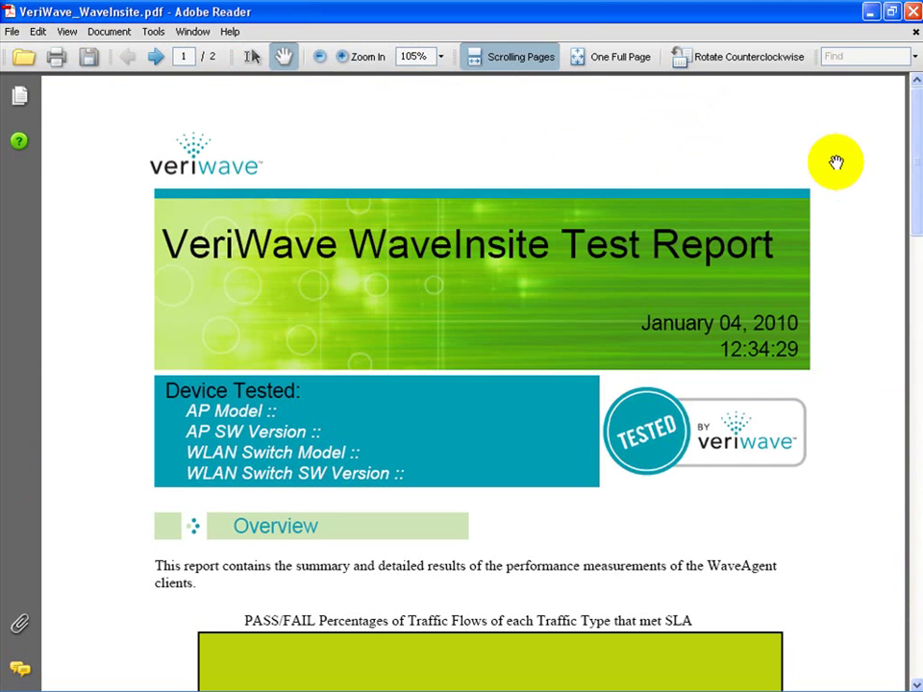
- Check Agent_1's Detailed Results (113.14 Mbps goodput, 43% loss, PASS) and close the report
{"action": "left_click_drag", "start_coordinate": [913, 197], "coordinate": [895, 510]}
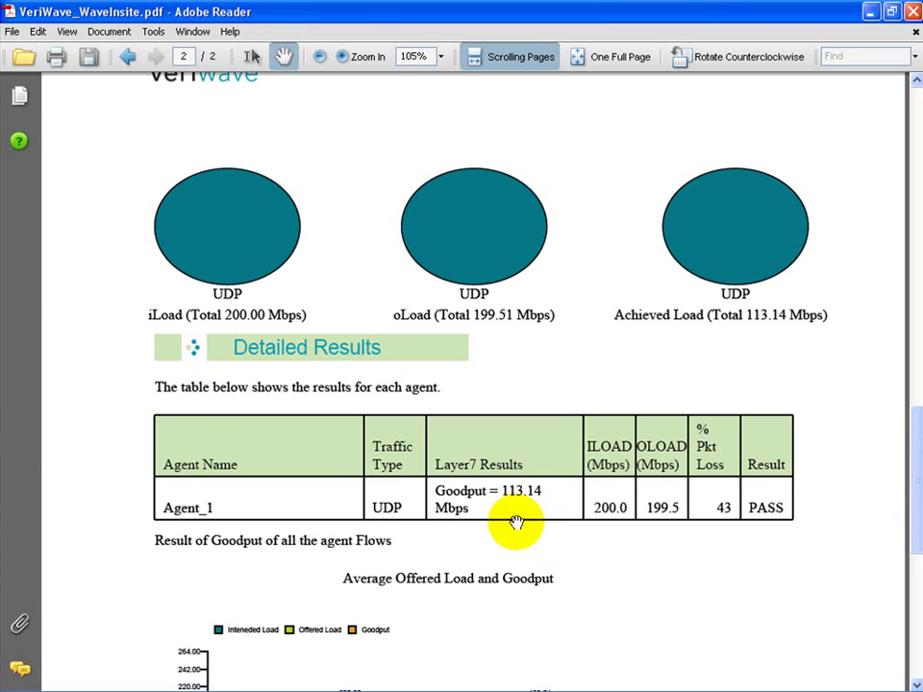
{"action": "key", "text": "alt+F4"}
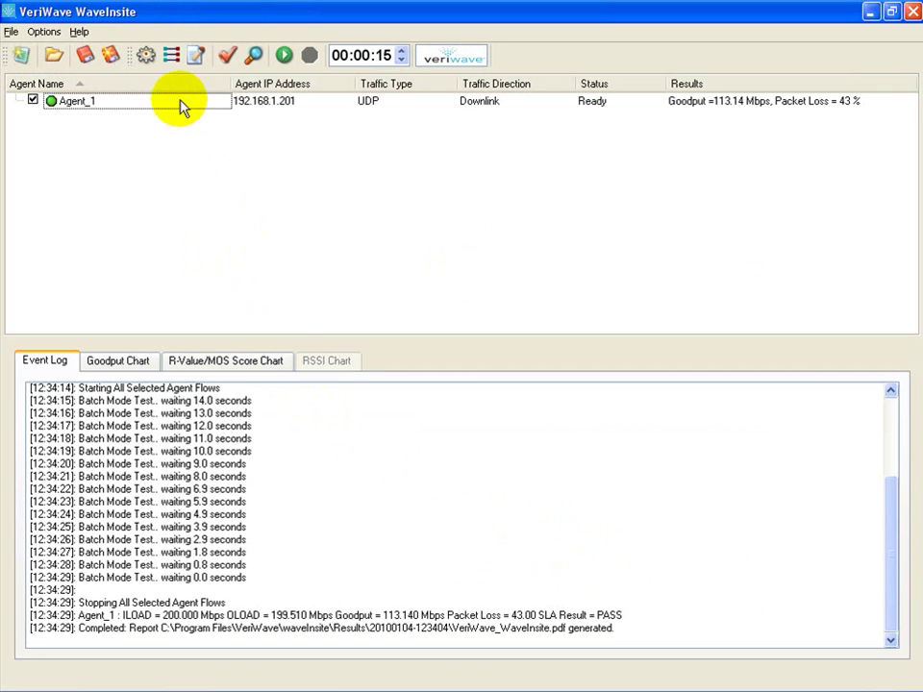
- Add flow Agent_2 at 192.168.1.204 with 40000 Kbps load and enable it
{"action": "left_click", "coordinate": [172, 56]}
{"action": "left_click", "coordinate": [377, 263]}
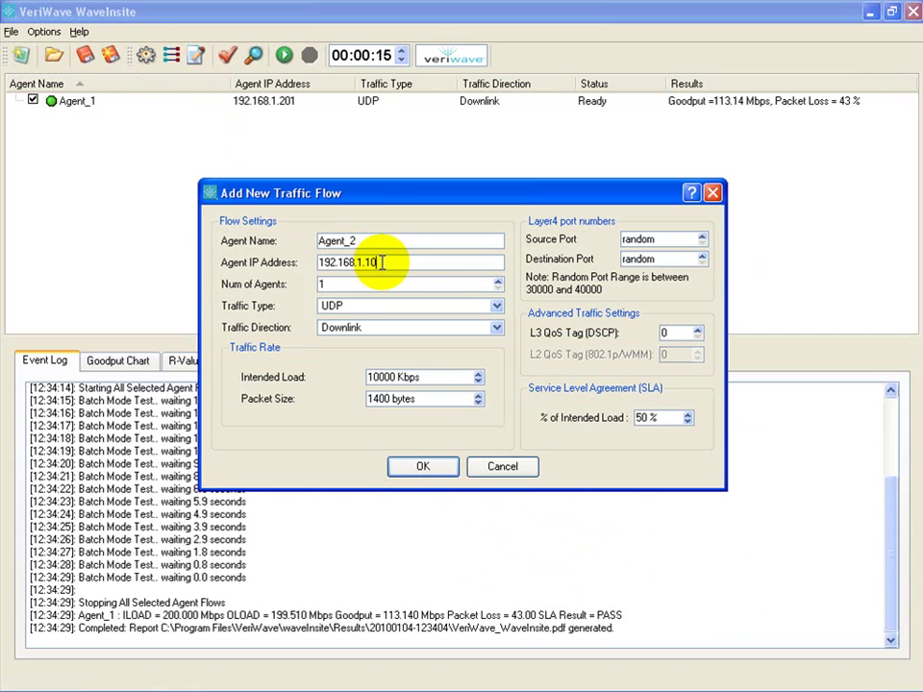
{"action": "key", "text": "BackSpace"}
{"action": "key", "text": "BackSpace"}
{"action": "type", "text": "20"}
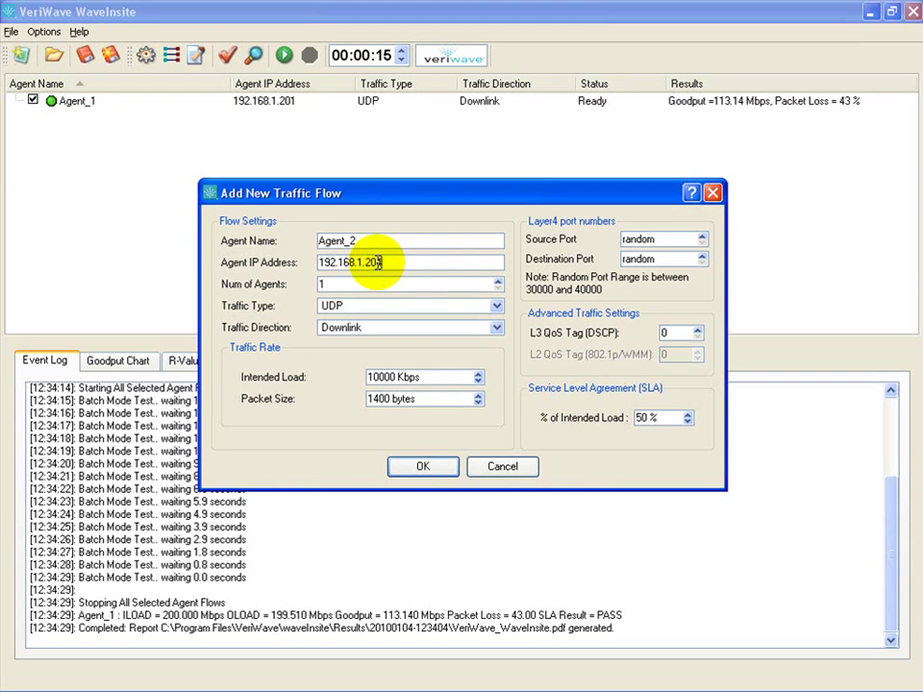
{"action": "type", "text": "4"}
{"action": "left_click", "coordinate": [373, 377]}
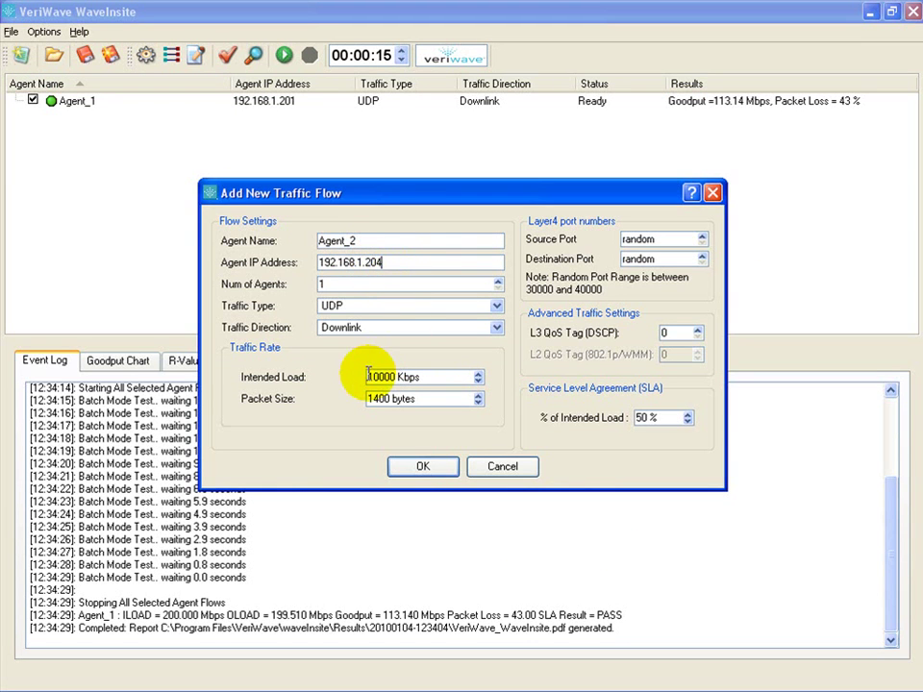
{"action": "key", "text": "BackSpace"}
{"action": "type", "text": "1"}
{"action": "key", "text": "BackSpace"}
{"action": "type", "text": "4"}
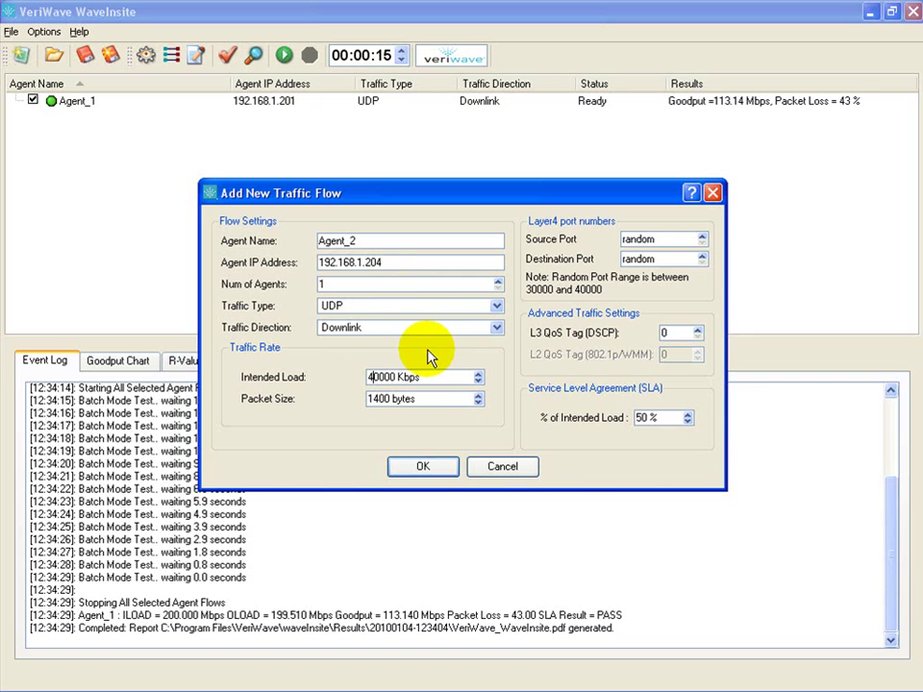
{"action": "left_click", "coordinate": [420, 468]}
{"action": "left_click", "coordinate": [33, 116]}
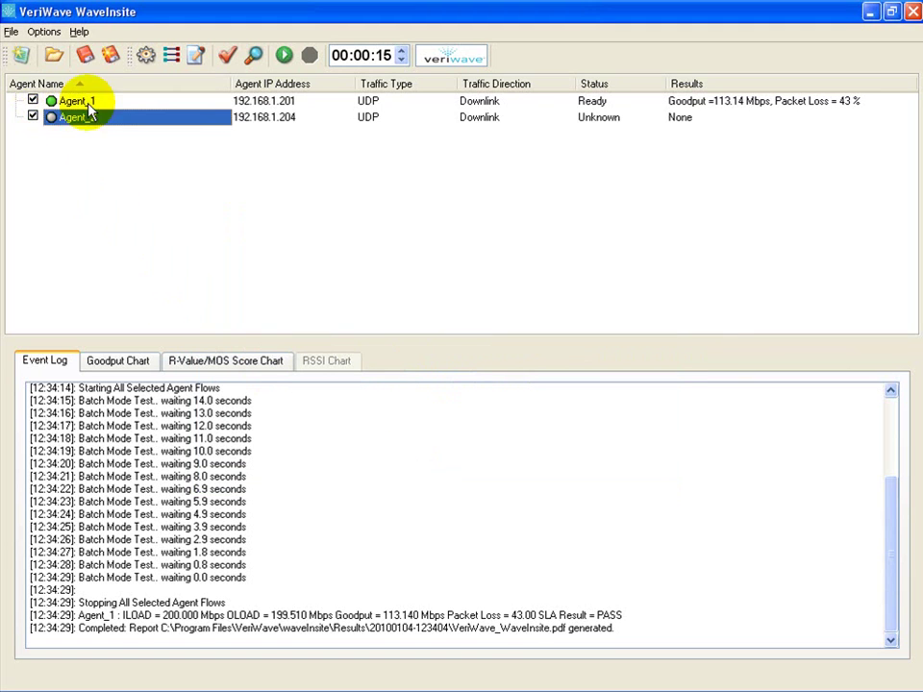
- Start the test on the checked Agent_1 and Agent_2 flows
{"action": "left_click", "coordinate": [284, 55]}
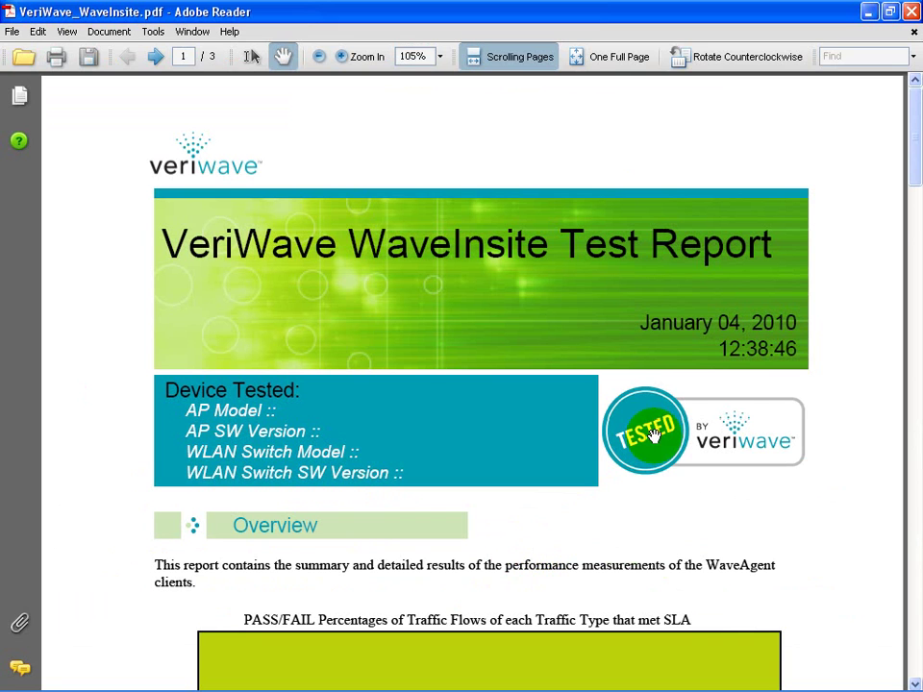
- View the page 3 Goodput over Time chart for Agent_1 and Agent_2, then leave the report
{"action": "left_click_drag", "start_coordinate": [916, 175], "coordinate": [909, 575]}
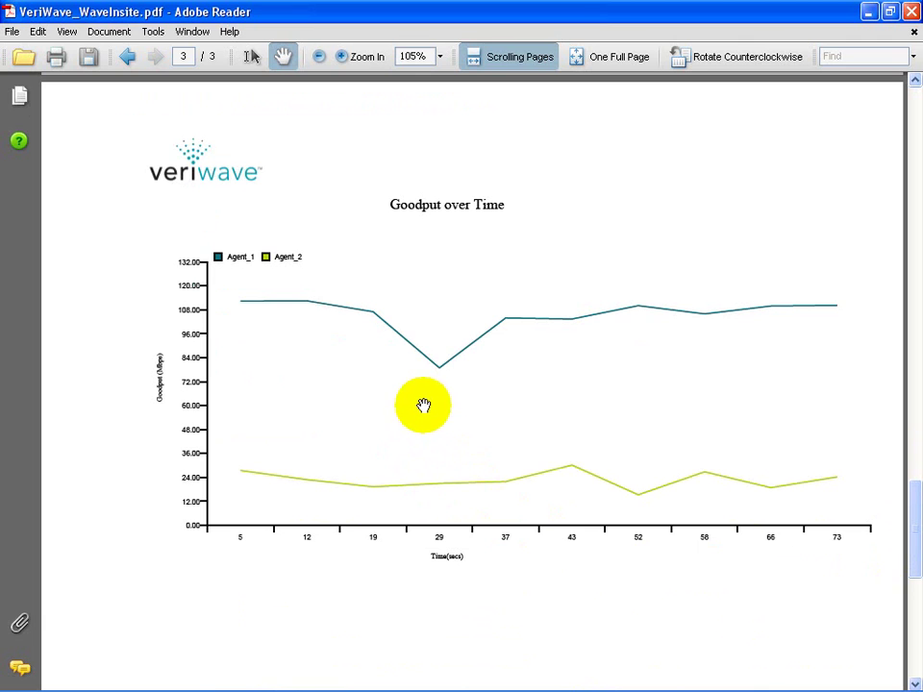
{"action": "key", "text": "alt+Tab"}
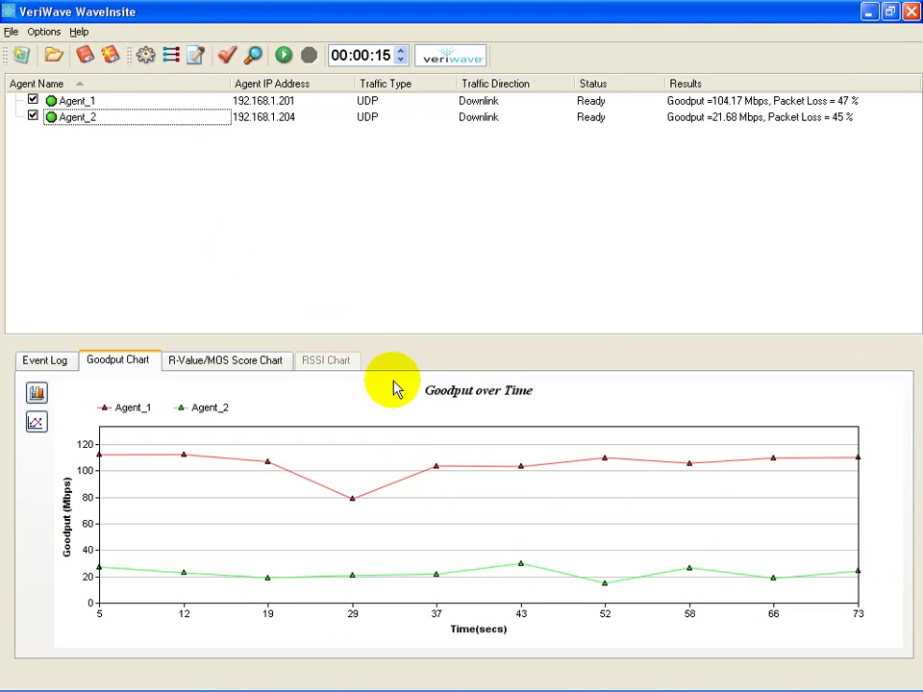
- Add and enable Agent_3 at 192.168.1.203 with 40000 Kbps load, then start the three-agent test
{"action": "left_click", "coordinate": [171, 55]}
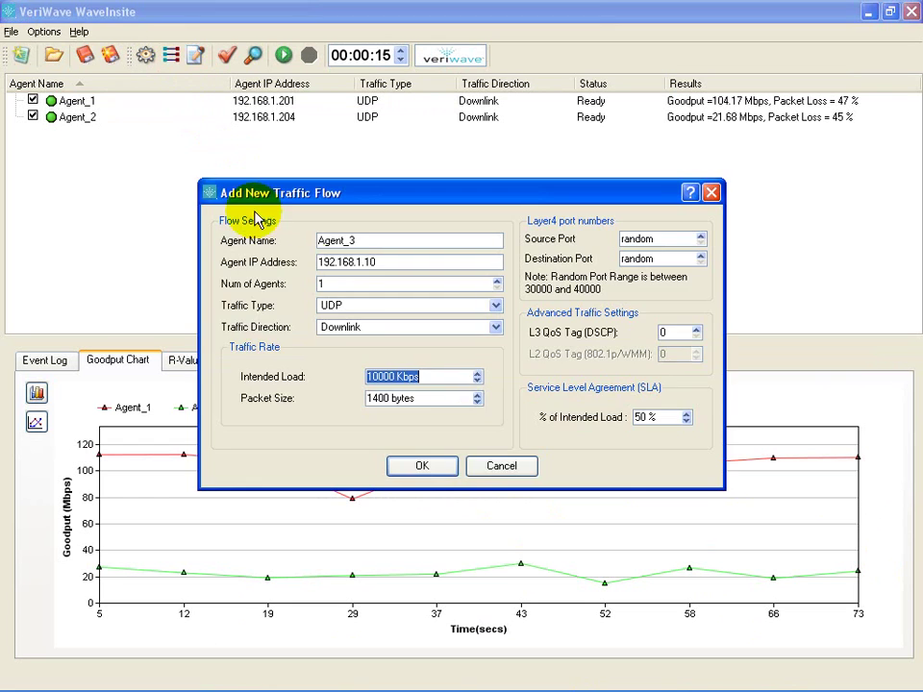
{"action": "left_click", "coordinate": [388, 263]}
{"action": "key", "text": "BackSpace"}
{"action": "key", "text": "BackSpace"}
{"action": "type", "text": "203"}
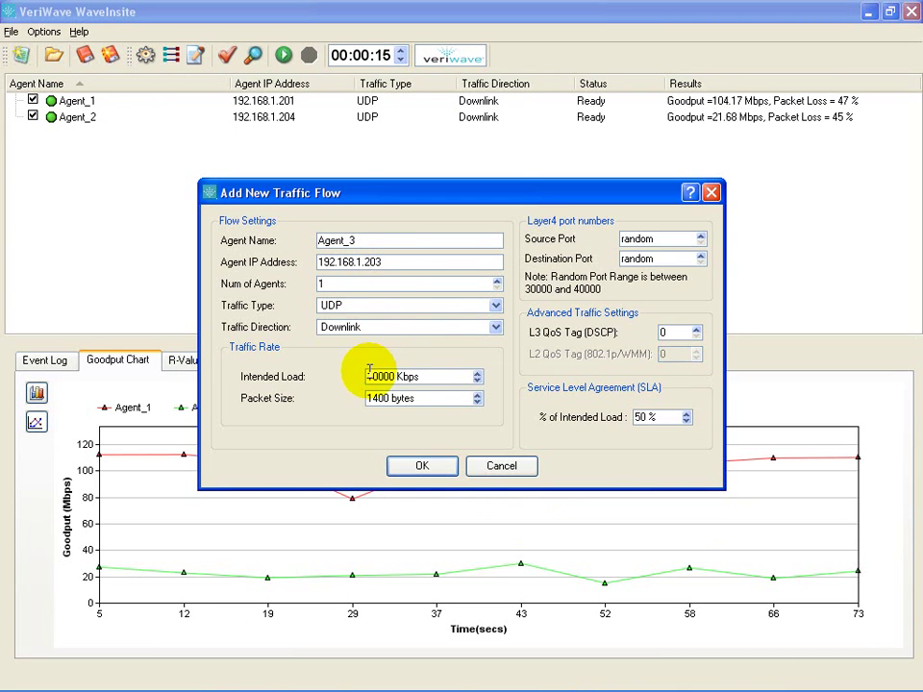
{"action": "key", "text": "BackSpace"}
{"action": "type", "text": "4"}
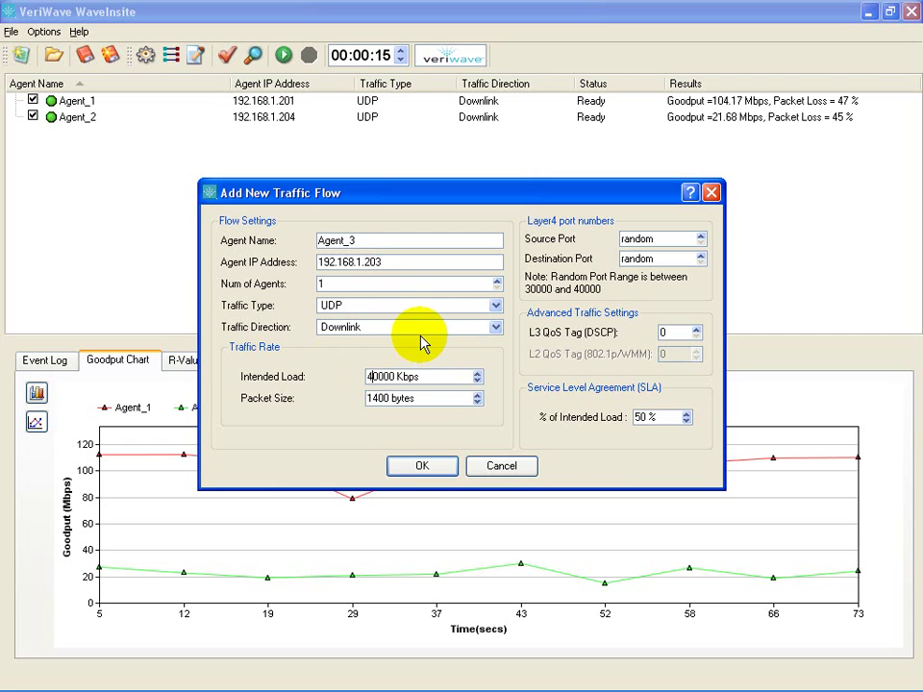
{"action": "left_click", "coordinate": [421, 468]}
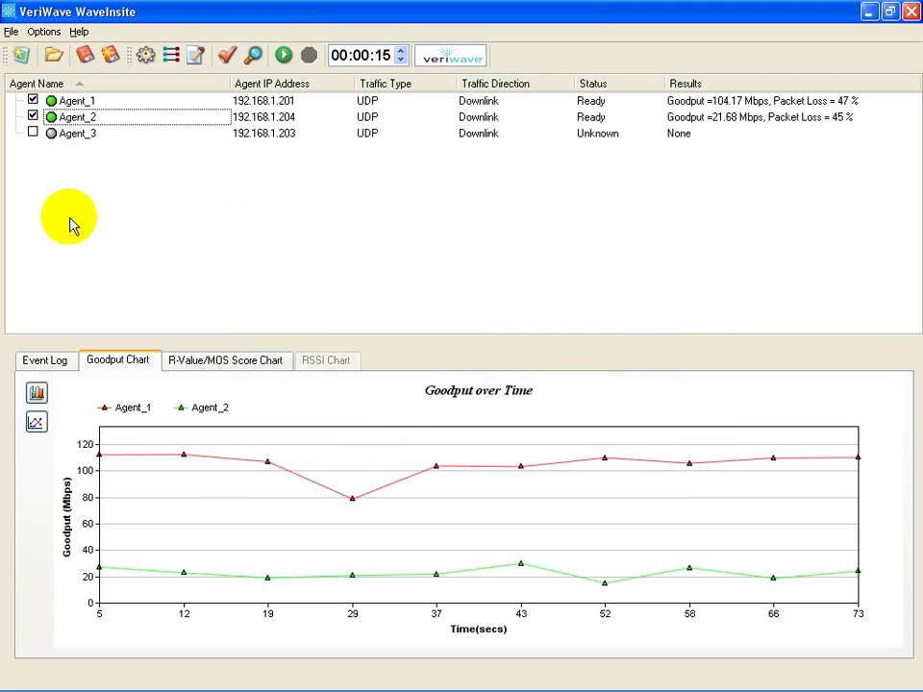
{"action": "left_click", "coordinate": [33, 132]}
{"action": "left_click", "coordinate": [283, 56]}
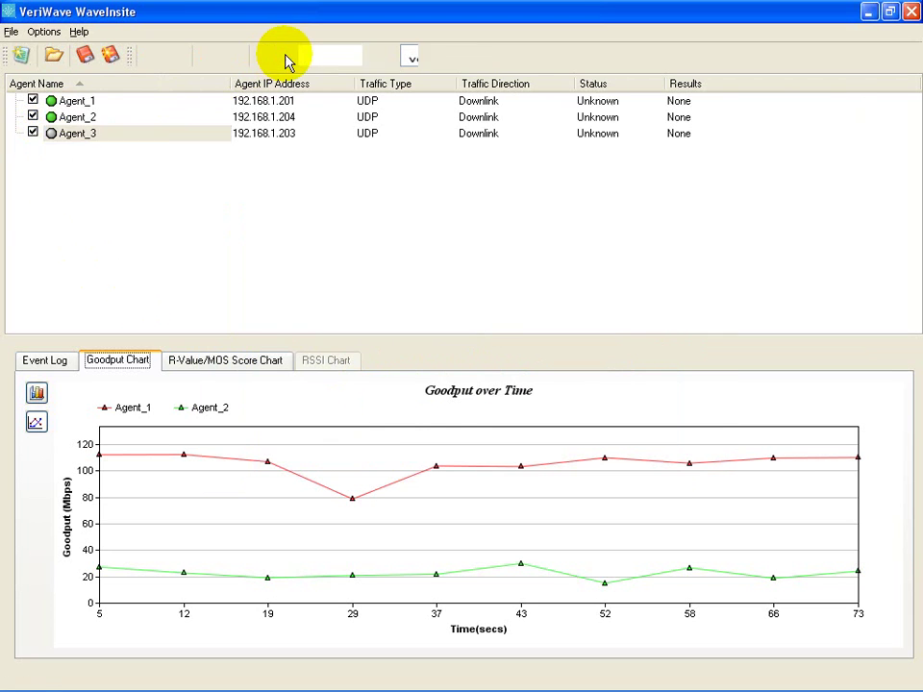